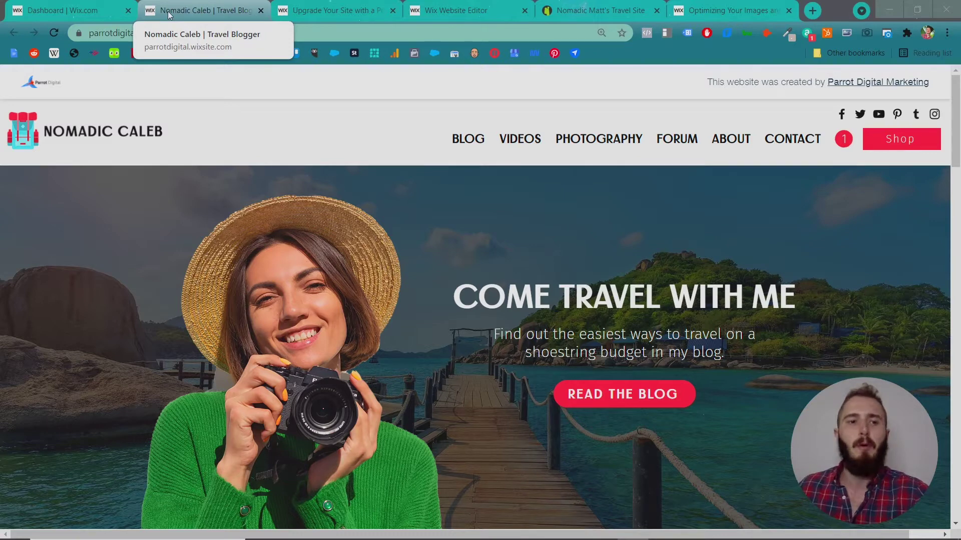
# Step: From the Wix dashboard's Settings, open Compare Plans for the free Nomadic Caleb site
pyautogui.click(96, 10)
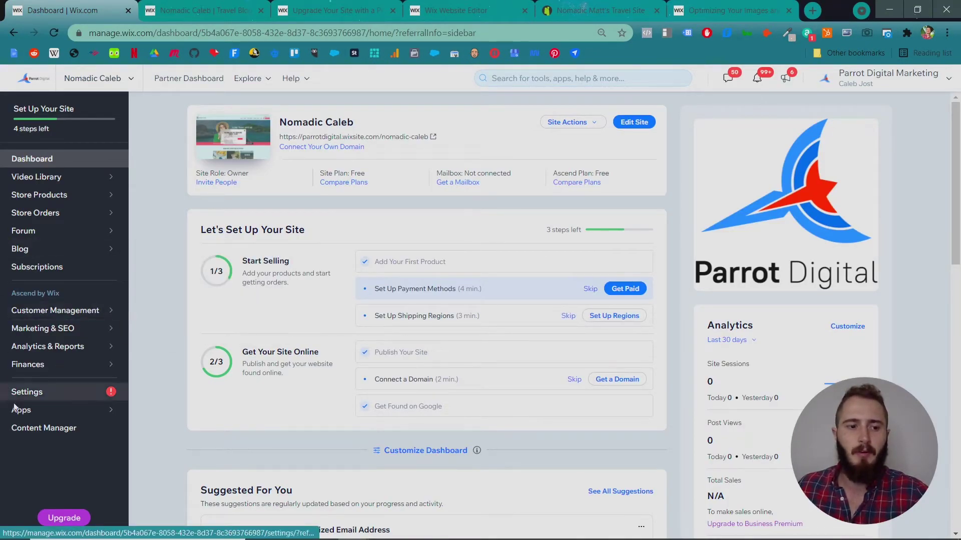
pyautogui.click(25, 394)
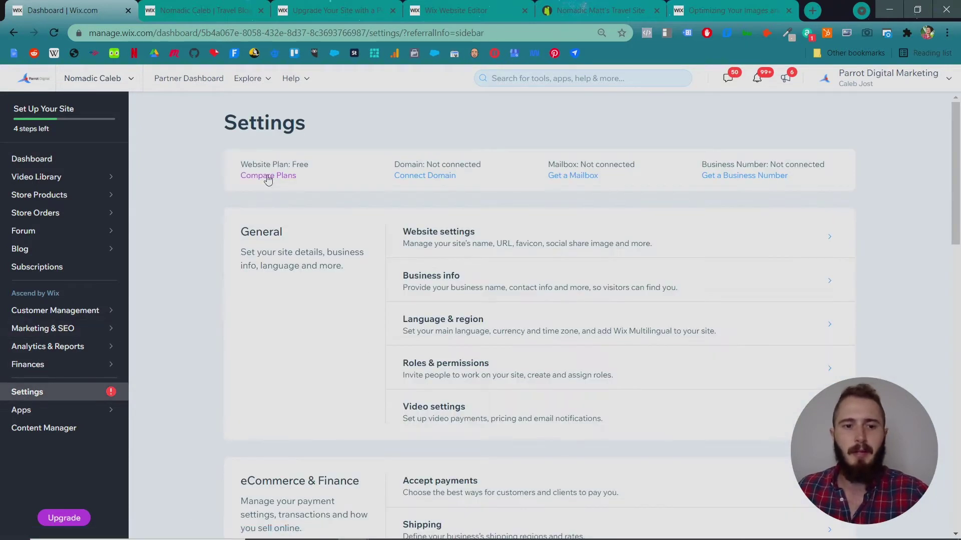
pyautogui.click(65, 156)
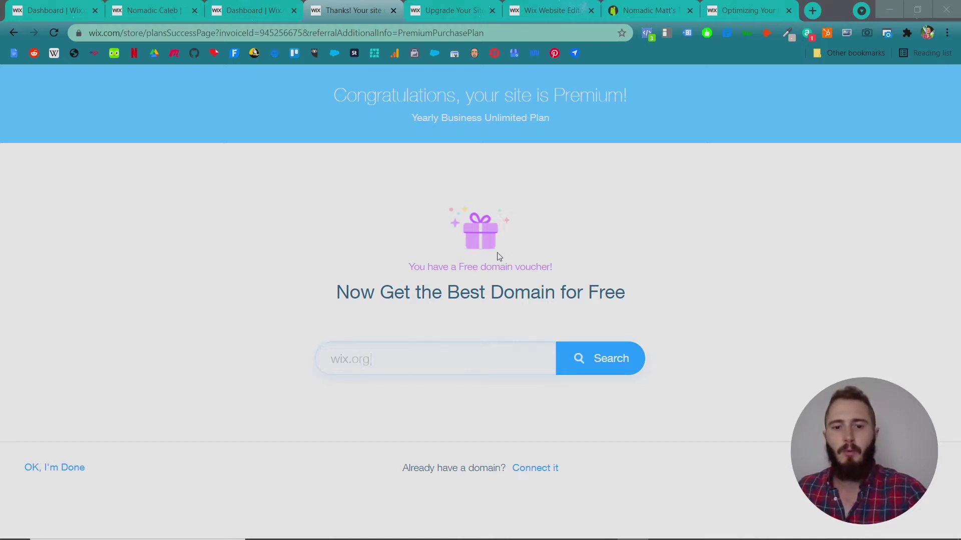
# Step: Search for the domain nomadic-caleb.com to check its free-voucher availability
pyautogui.click(535, 350)
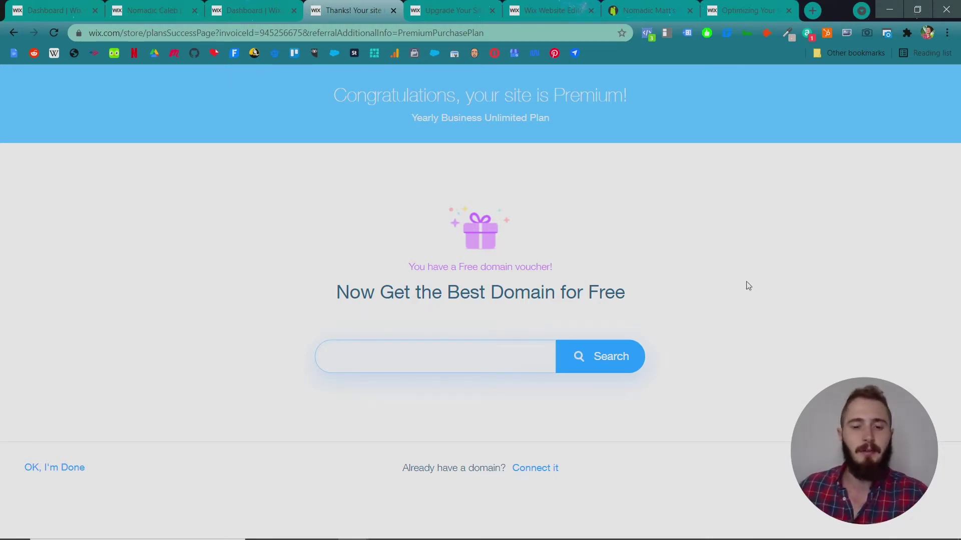
pyautogui.write('nomadiccaleb.com')
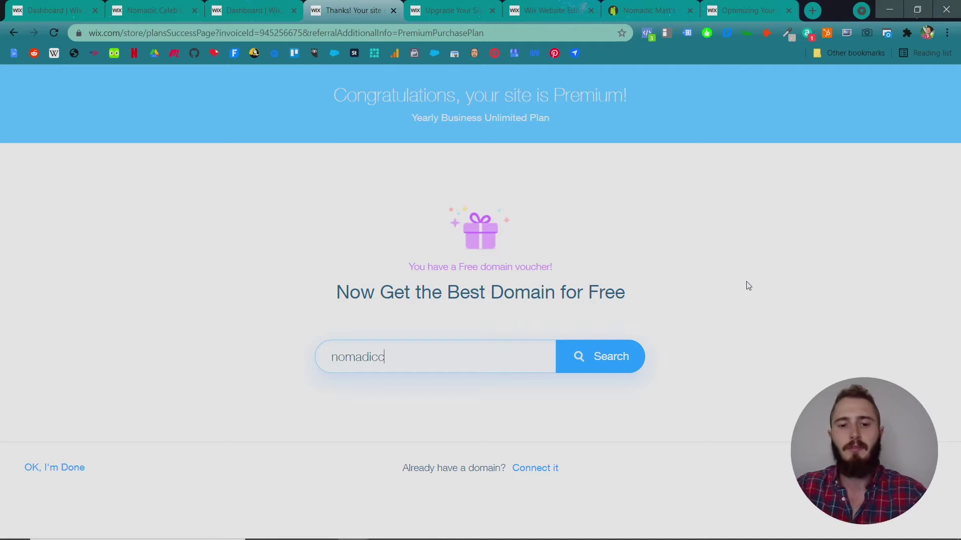
pyautogui.click(380, 357)
pyautogui.write('-')
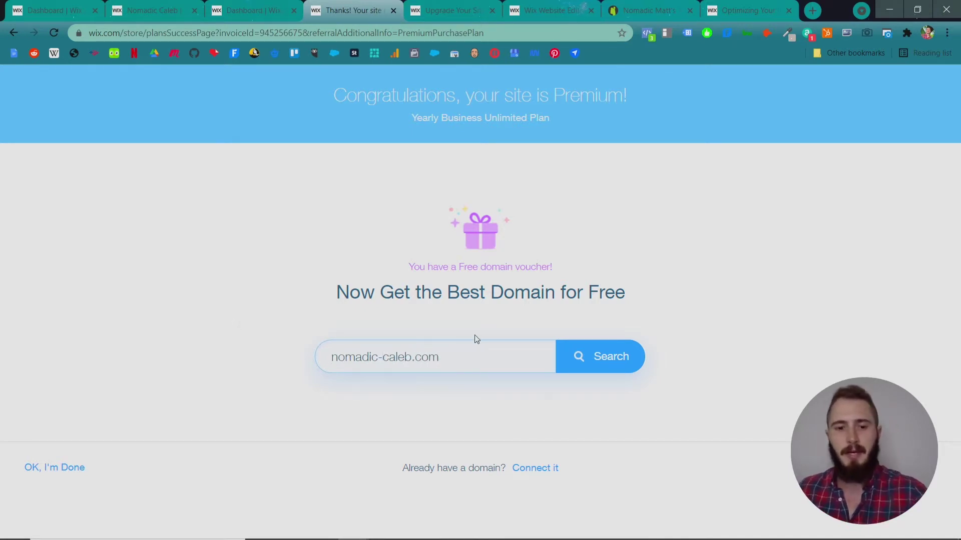
pyautogui.click(600, 356)
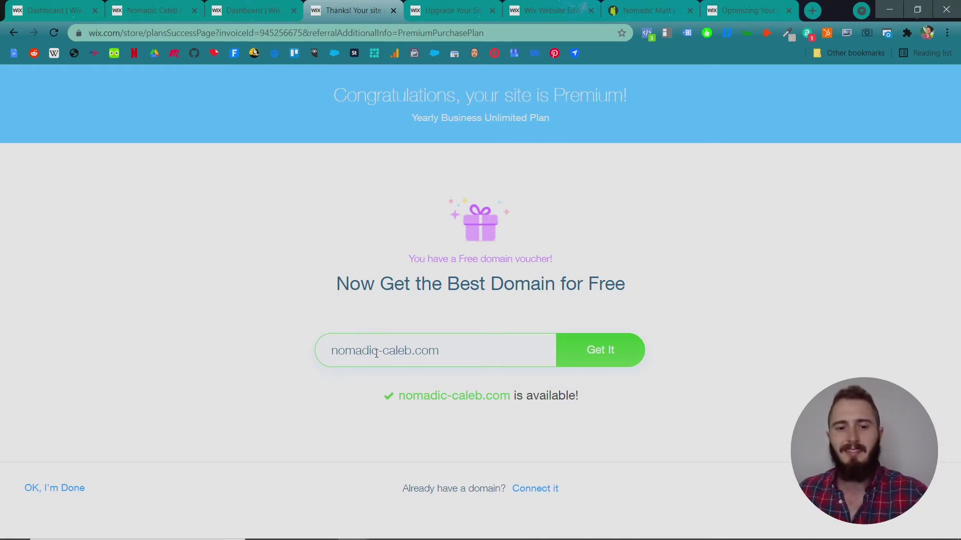
# Step: Claim nomadic-caleb.com for 1 year with Public Registration and check out at $0.00
pyautogui.click(592, 354)
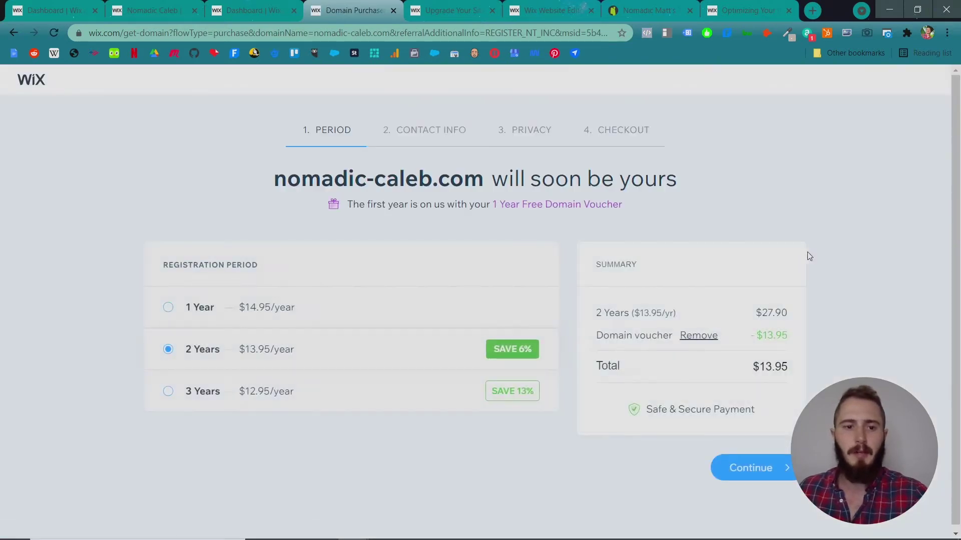
pyautogui.click(400, 318)
pyautogui.click(788, 474)
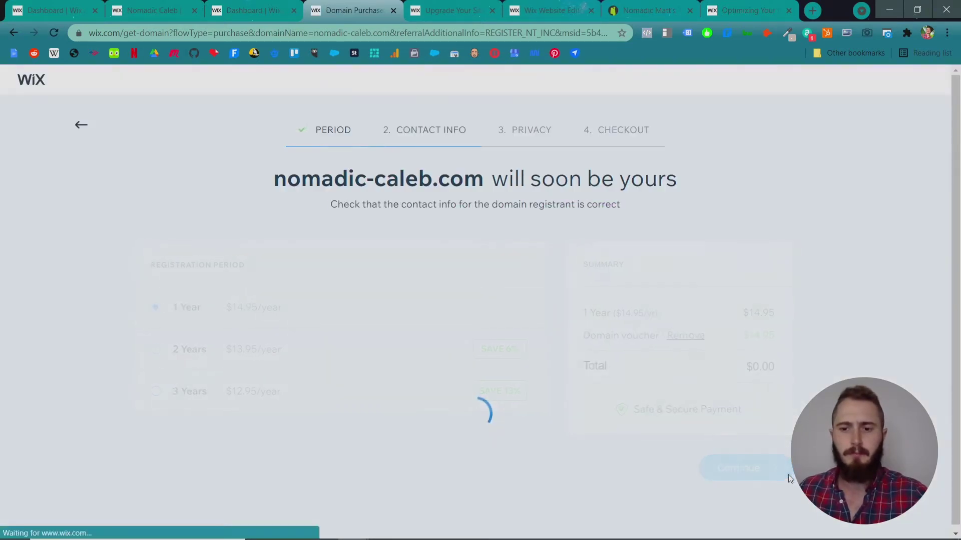
pyautogui.scroll(-5, 757, 386)
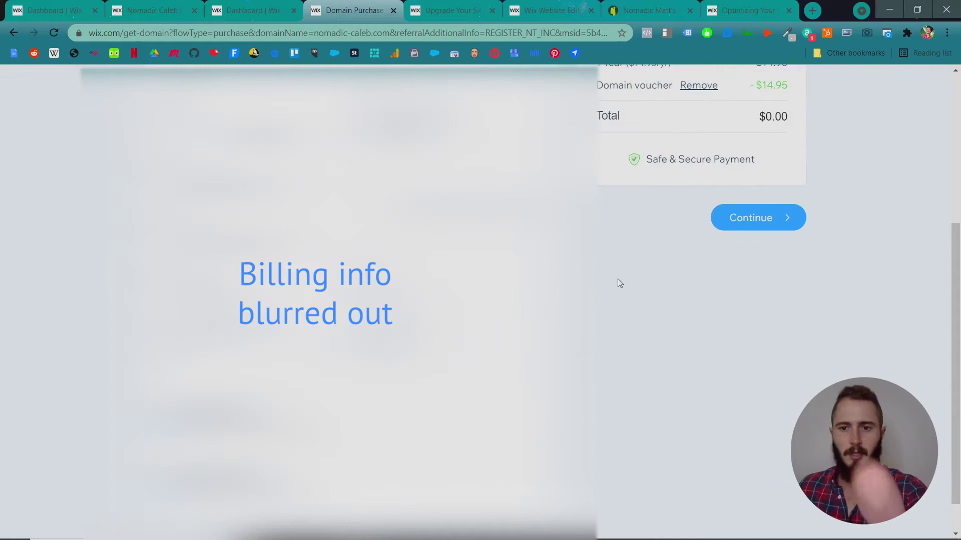
pyautogui.click(744, 226)
pyautogui.click(409, 424)
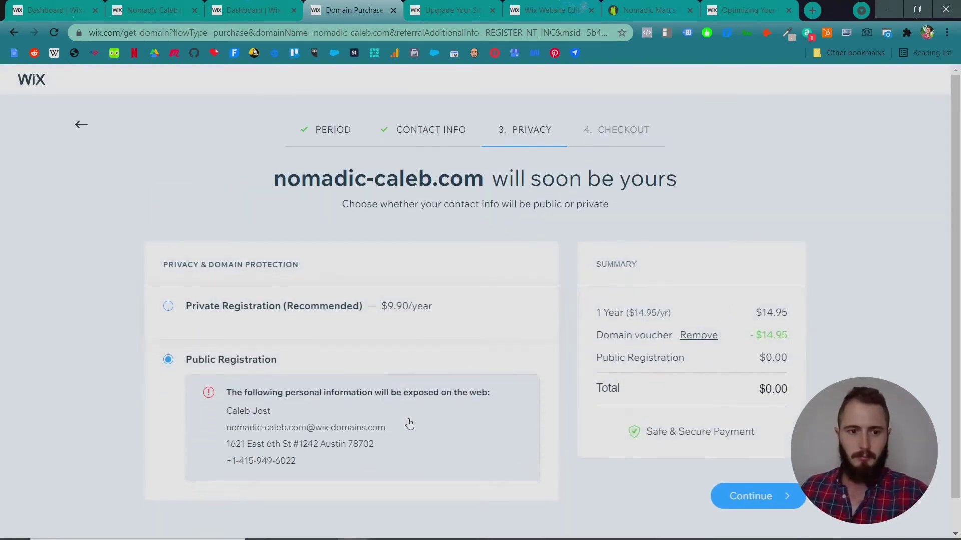
pyautogui.click(751, 497)
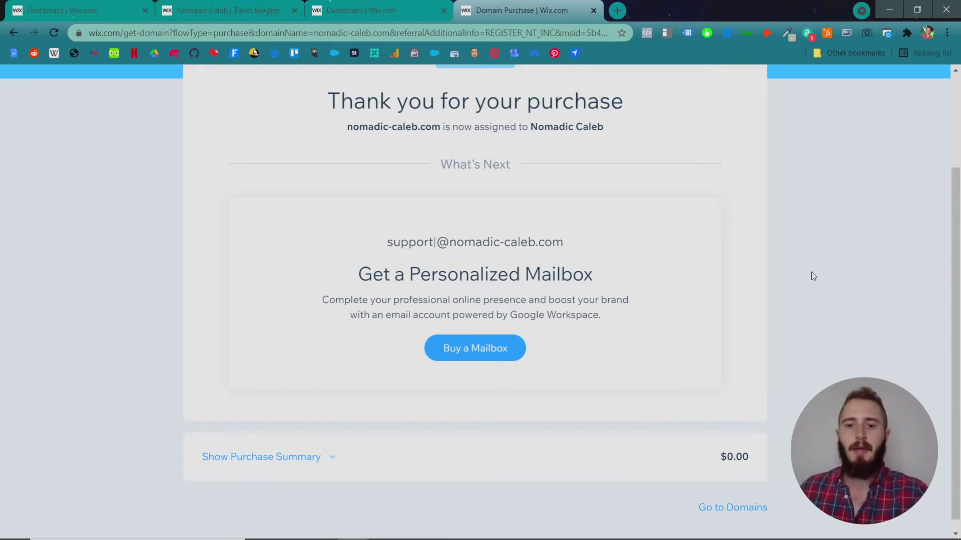
# Step: Leave the Thank you page for the Domains list showing nomadic-caleb.com as primary
pyautogui.scroll(3, 798, 277)
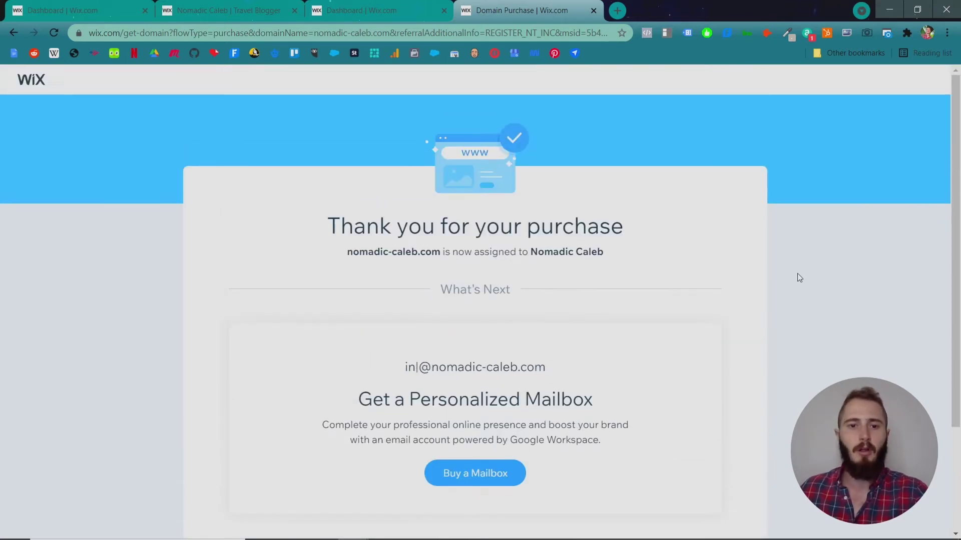
pyautogui.scroll(-3, 799, 277)
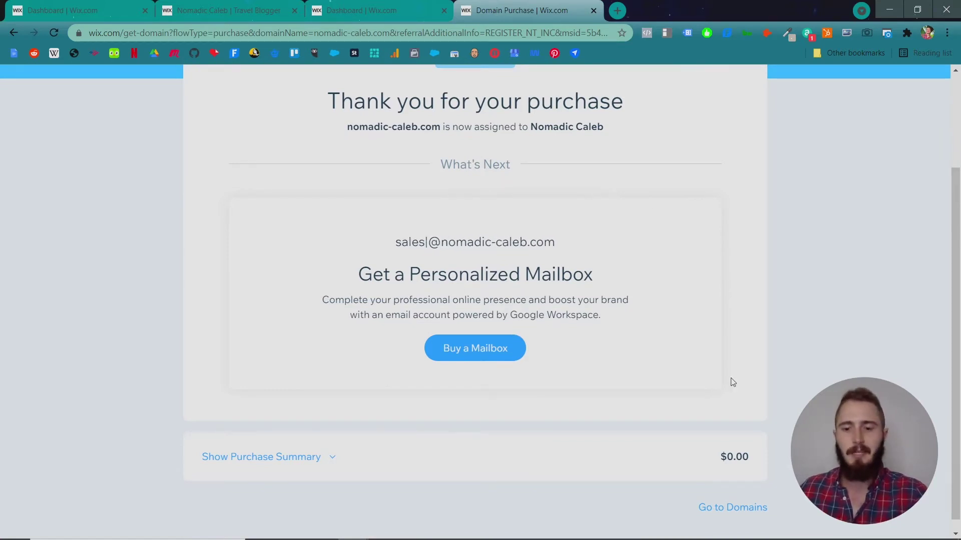
pyautogui.click(728, 509)
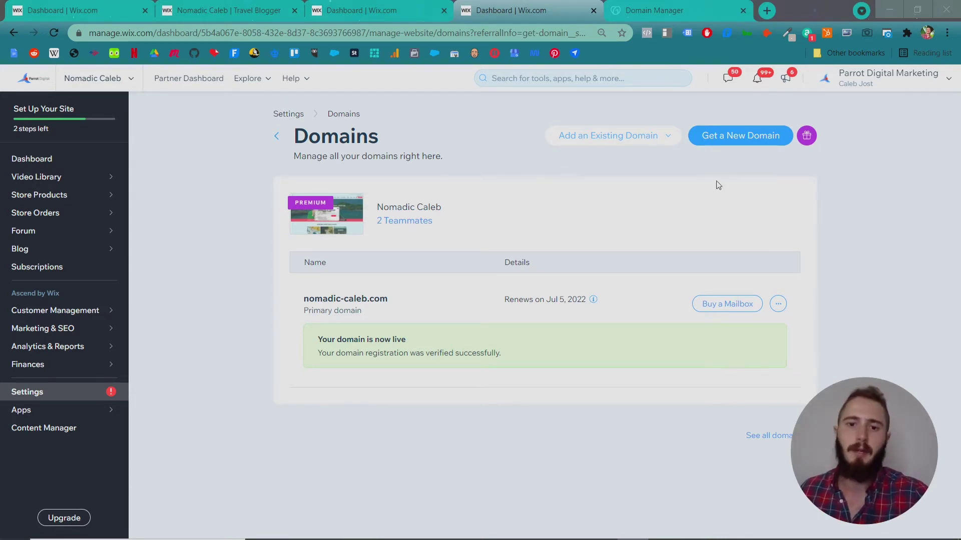
# Step: Via Settings and Manage Domain, reveal the Add an Existing Domain connect or transfer options
pyautogui.click(56, 395)
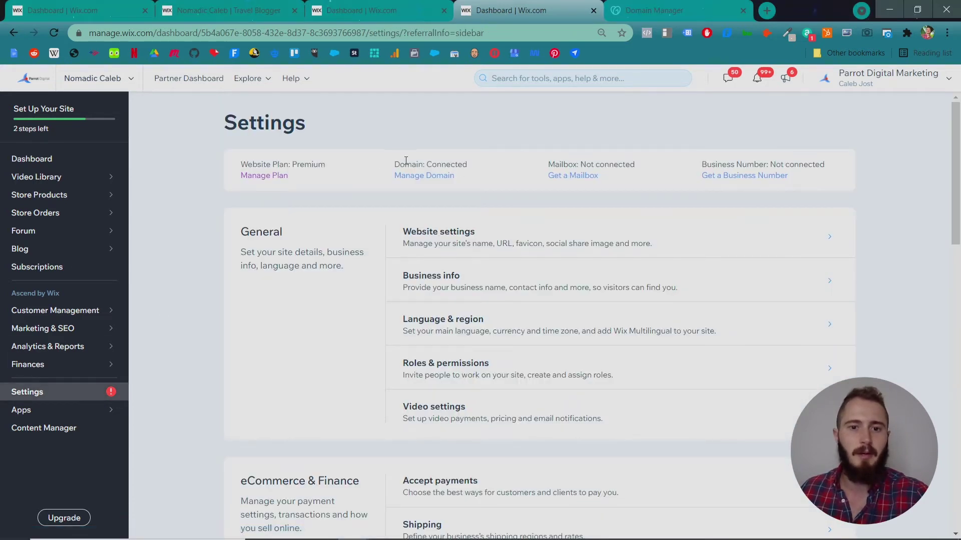
pyautogui.click(407, 177)
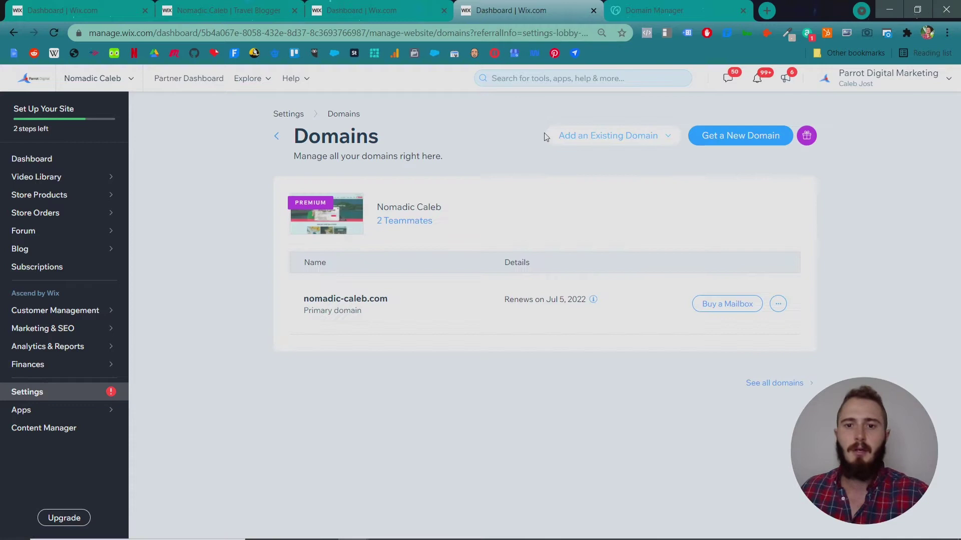
pyautogui.click(580, 141)
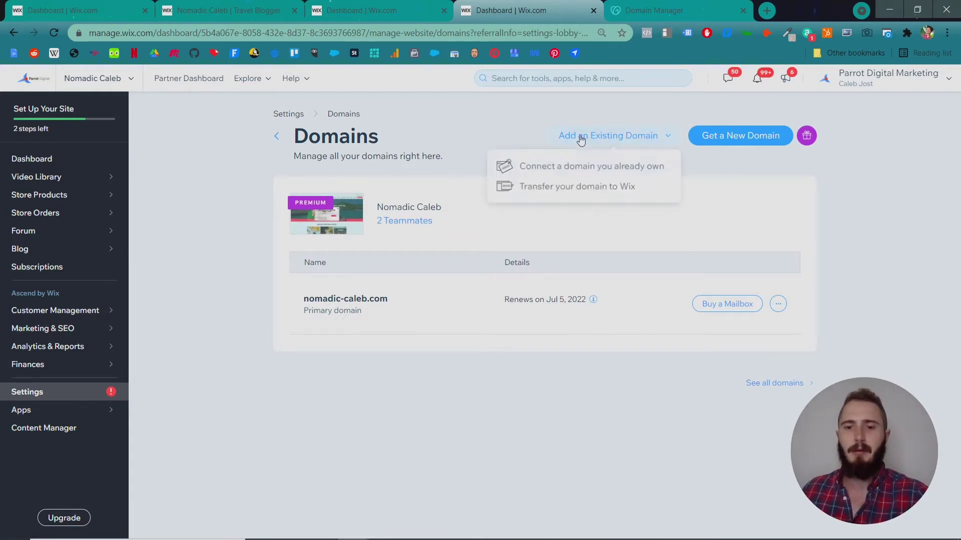
# Step: Connect the owned domain roofingsanmarcos.com using the Pointing method so Wix detects GoDaddy
pyautogui.click(622, 166)
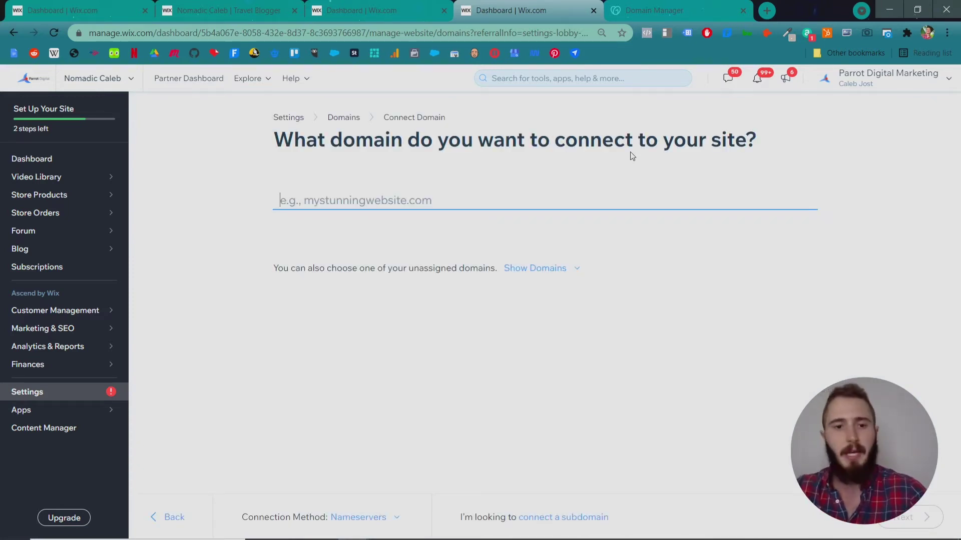
pyautogui.write('roofingsanmarcos.com')
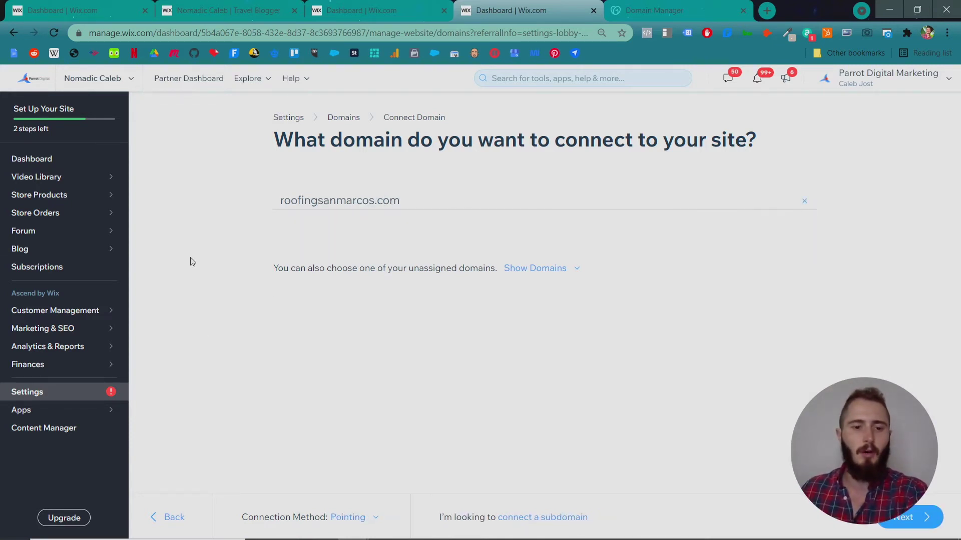
pyautogui.click(359, 511)
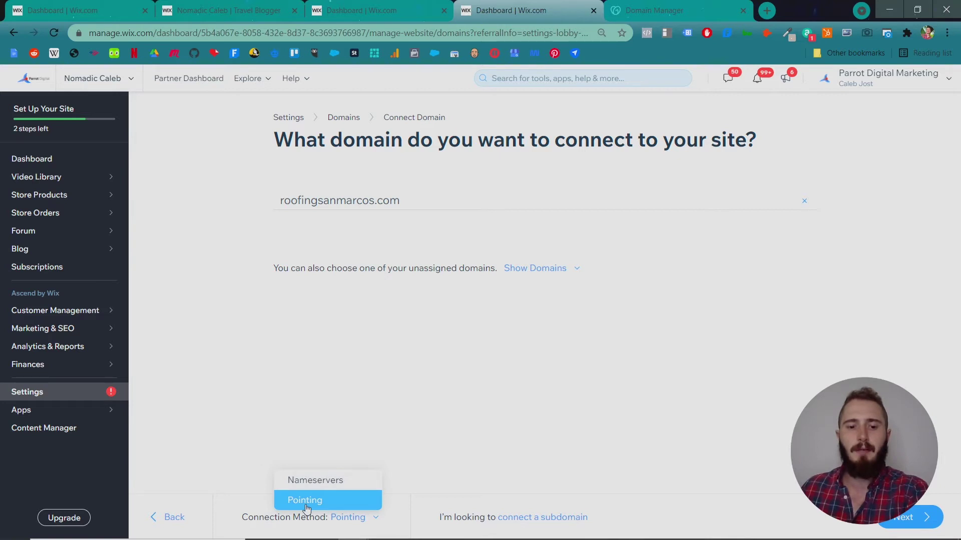
pyautogui.click(384, 392)
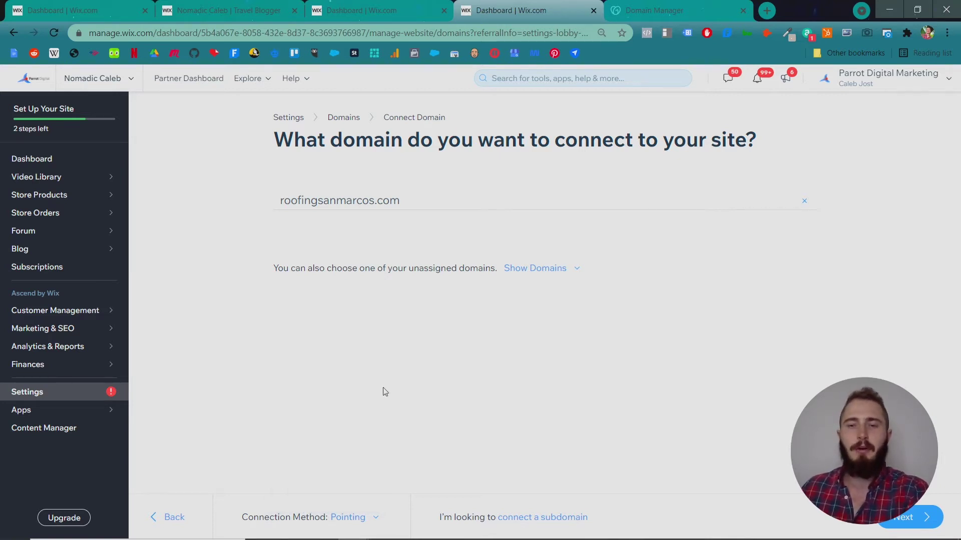
pyautogui.click(375, 517)
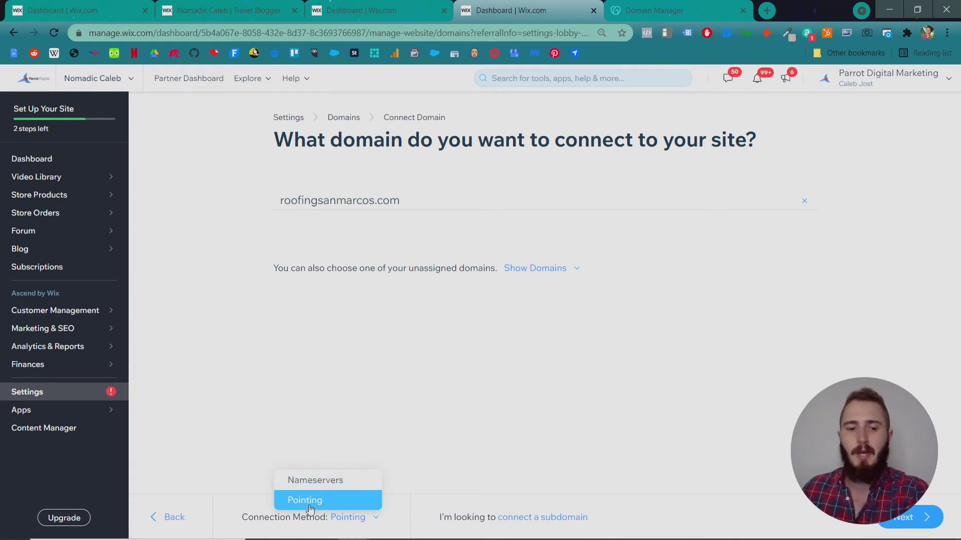
pyautogui.click(471, 470)
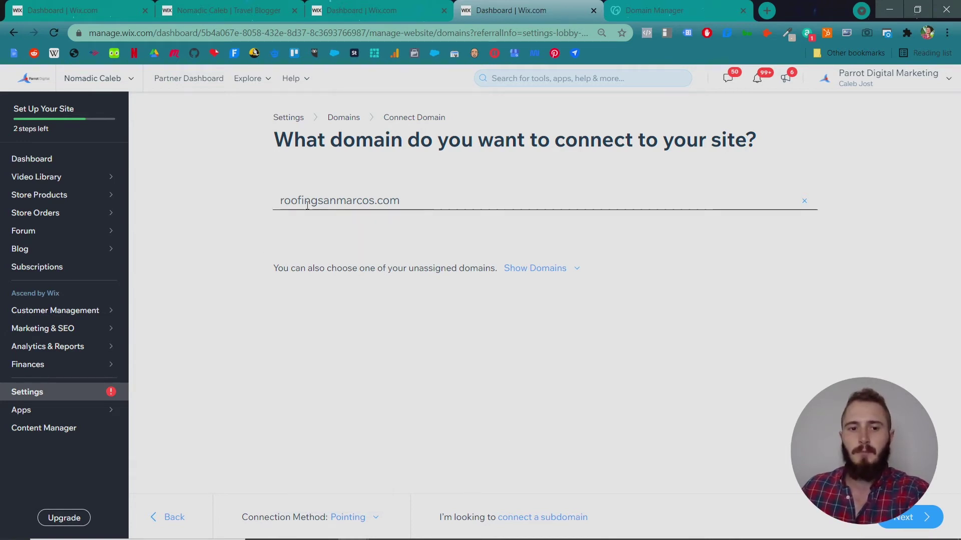
pyautogui.moveTo(302, 200); pyautogui.dragTo(526, 203)
pyautogui.click(692, 226)
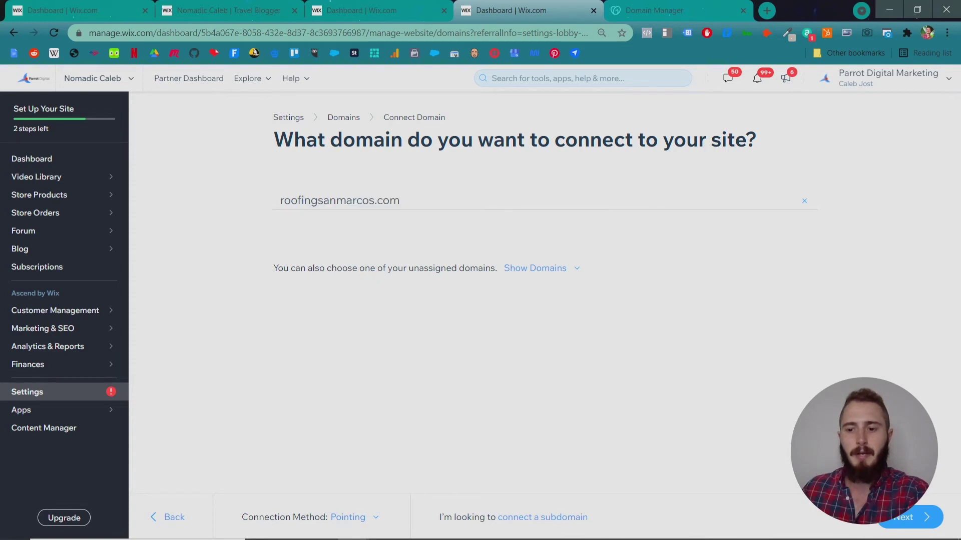
pyautogui.click(911, 517)
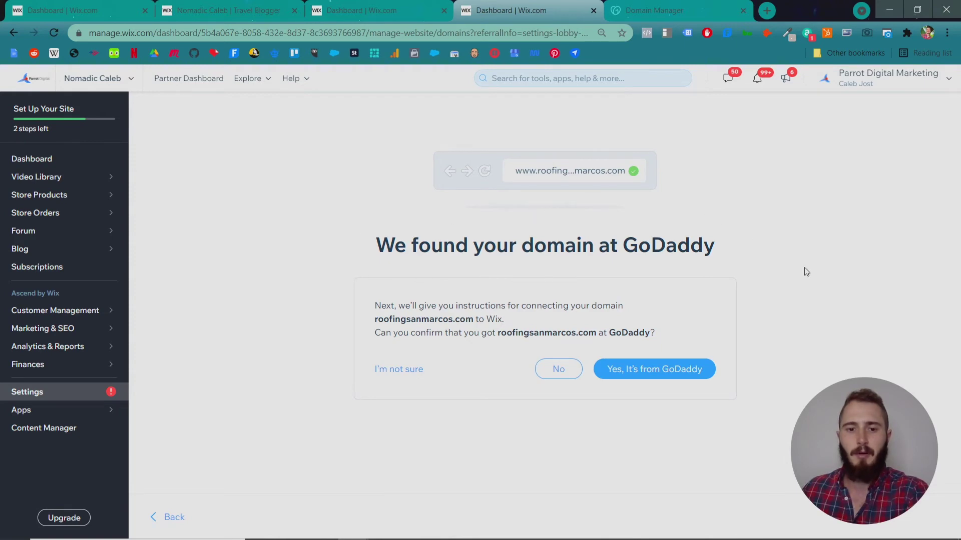
# Step: Confirm GoDaddy as the provider and view the A record 185.230.63.171 and CNAME www140.wixdns.net steps
pyautogui.click(670, 371)
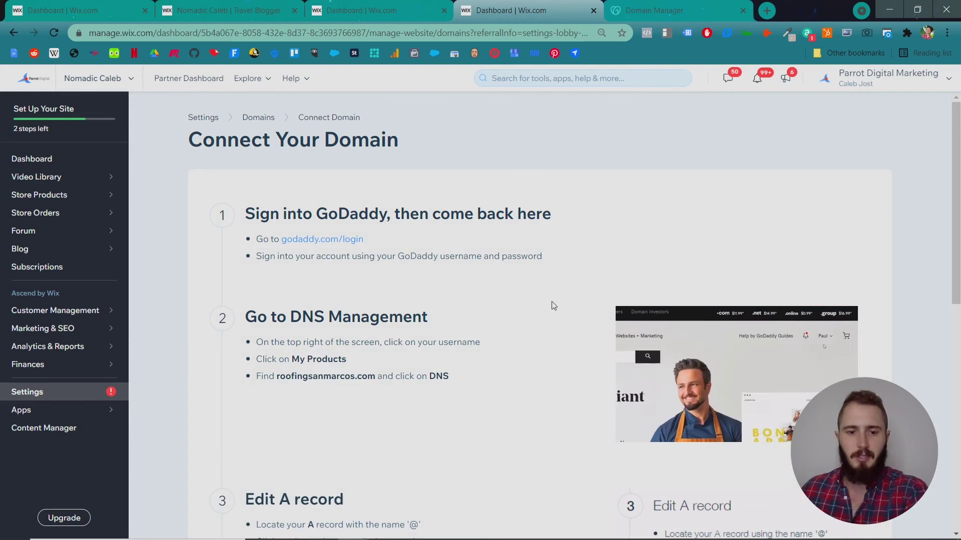
pyautogui.scroll(-4, 538, 299)
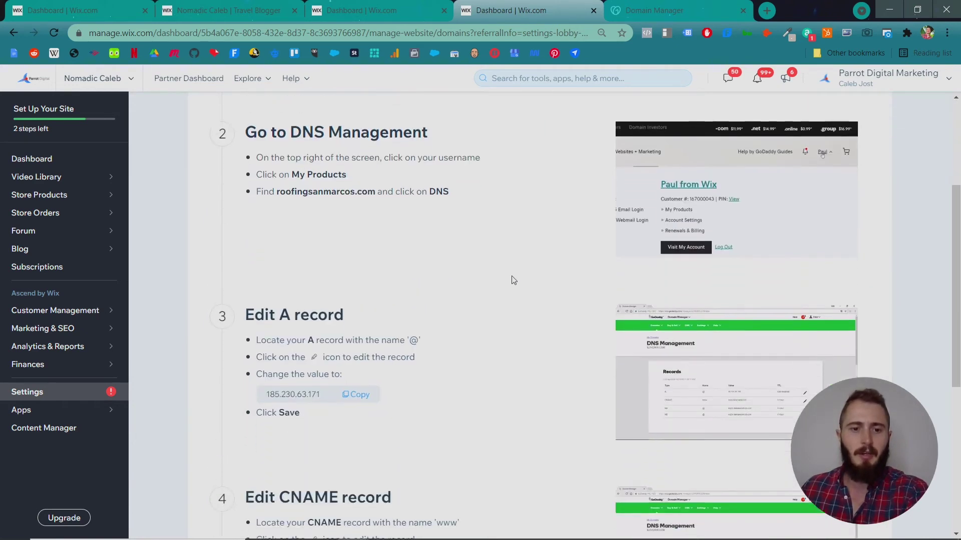
pyautogui.scroll(-3, 503, 280)
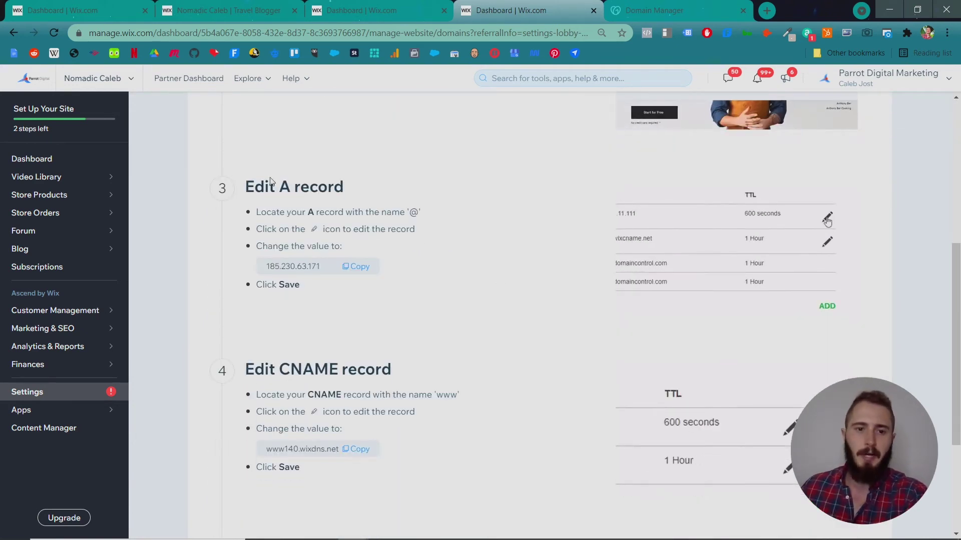
# Step: Open GoDaddy DNS Management for roofingsanmarcos.com, showing A record 35.233.252.18, then return to Wix
pyautogui.click(646, 13)
pyautogui.scroll(-10, 500, 185)
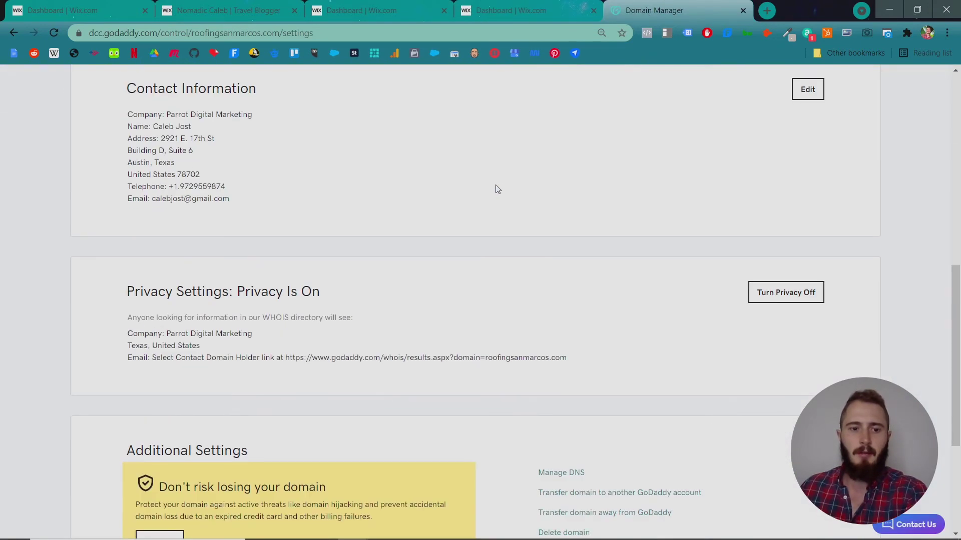
pyautogui.scroll(8, 496, 187)
pyautogui.scroll(2, 489, 212)
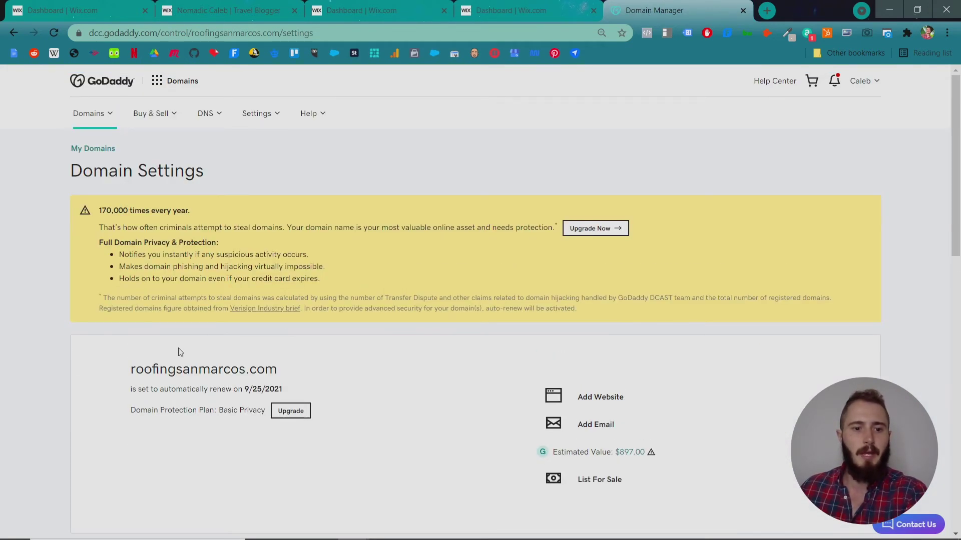
pyautogui.scroll(-10, 407, 325)
pyautogui.click(577, 285)
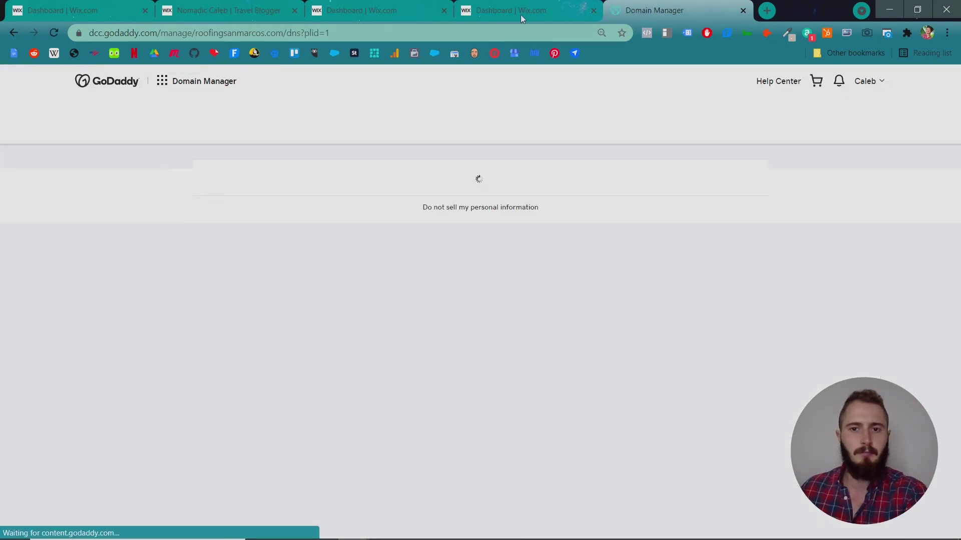
pyautogui.scroll(-2, 463, 286)
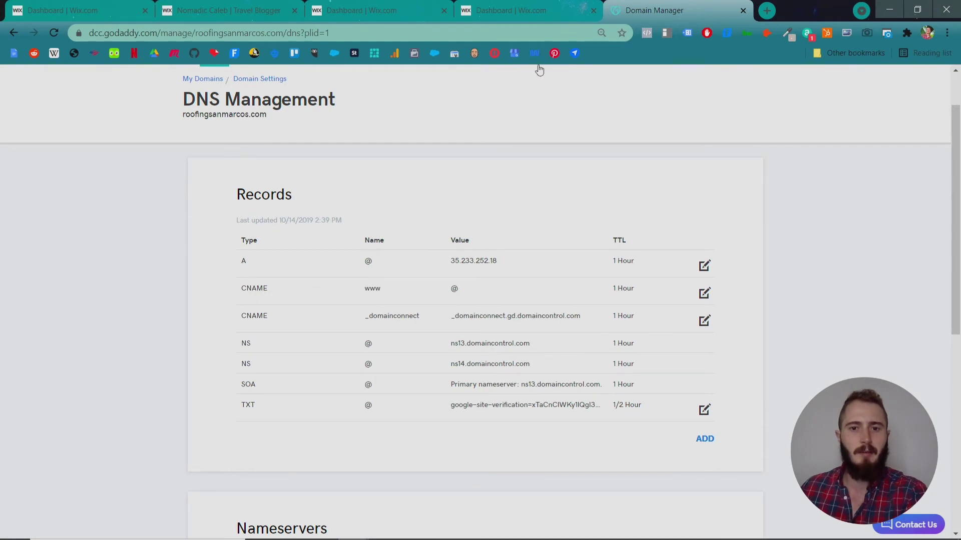
pyautogui.click(530, 14)
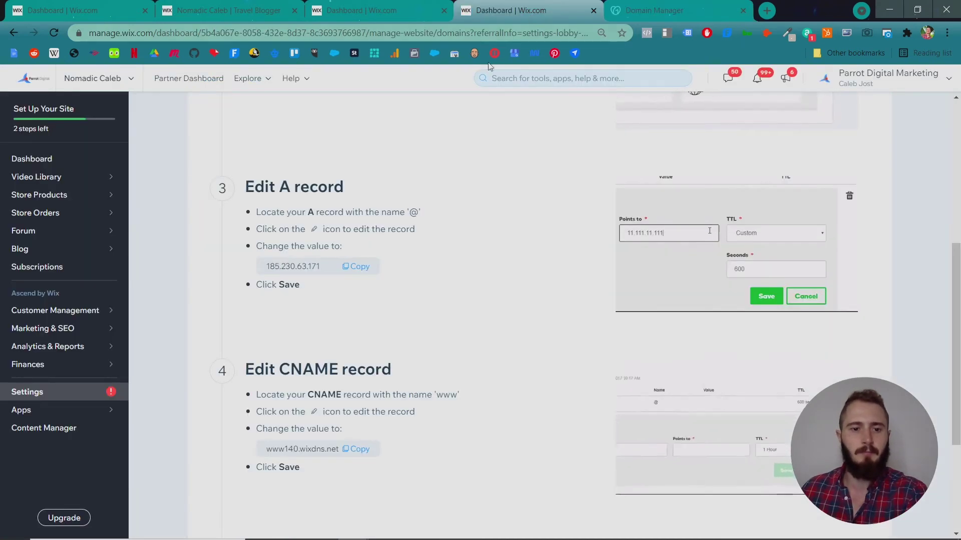
# Step: Change the GoDaddy A record to 185.230.63.171 with a custom 600-second TTL and save
pyautogui.click(359, 267)
pyautogui.click(633, 15)
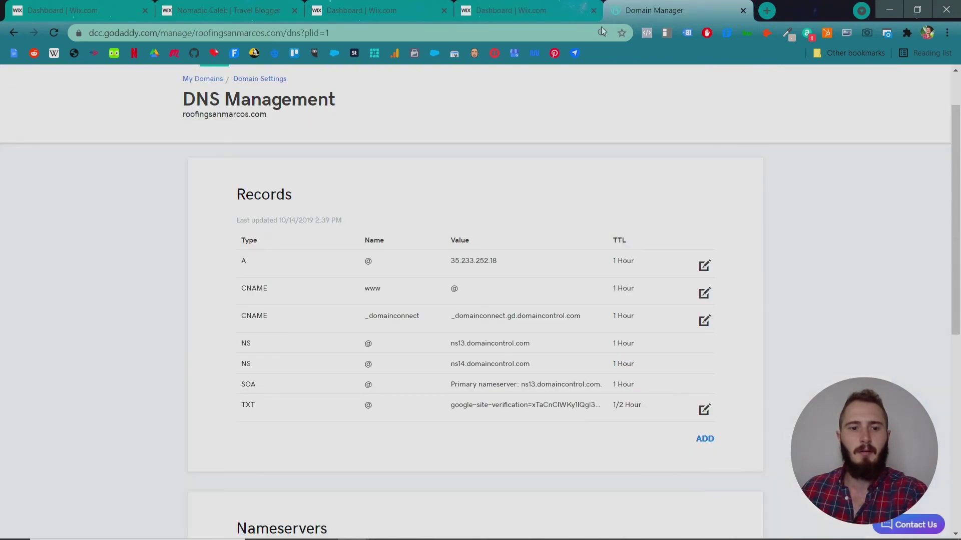
pyautogui.click(704, 266)
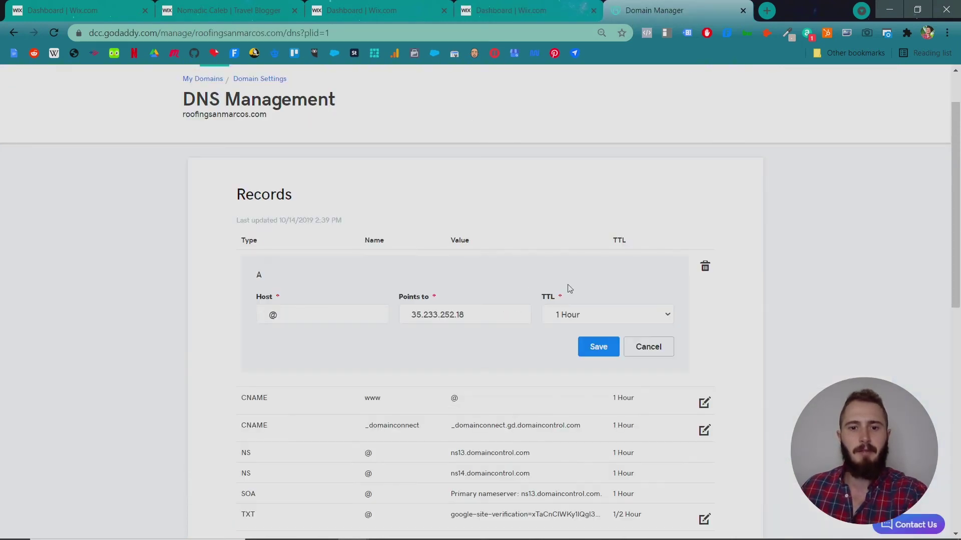
pyautogui.click(498, 317)
pyautogui.hotkey('ctrl', 'a')
pyautogui.hotkey('ctrl', 'v')
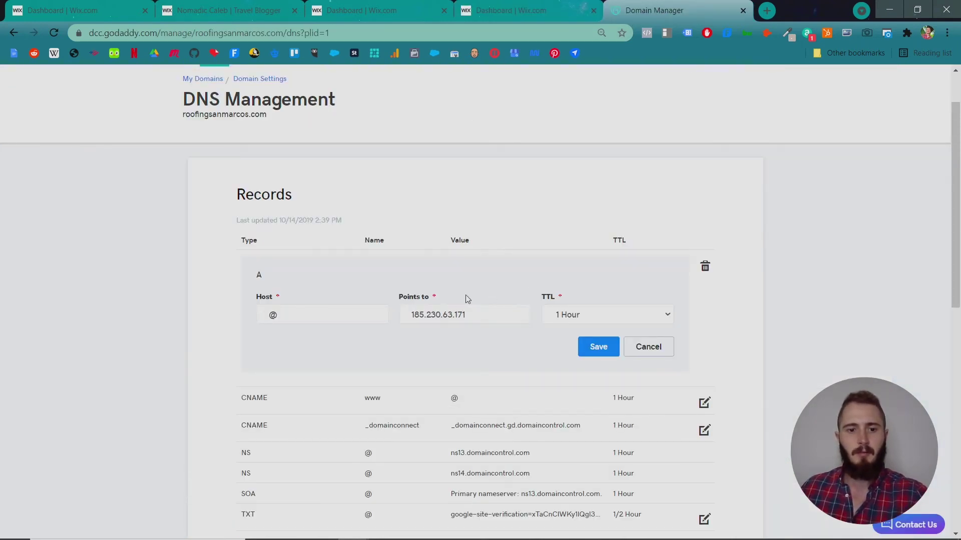
pyautogui.click(582, 317)
pyautogui.click(605, 434)
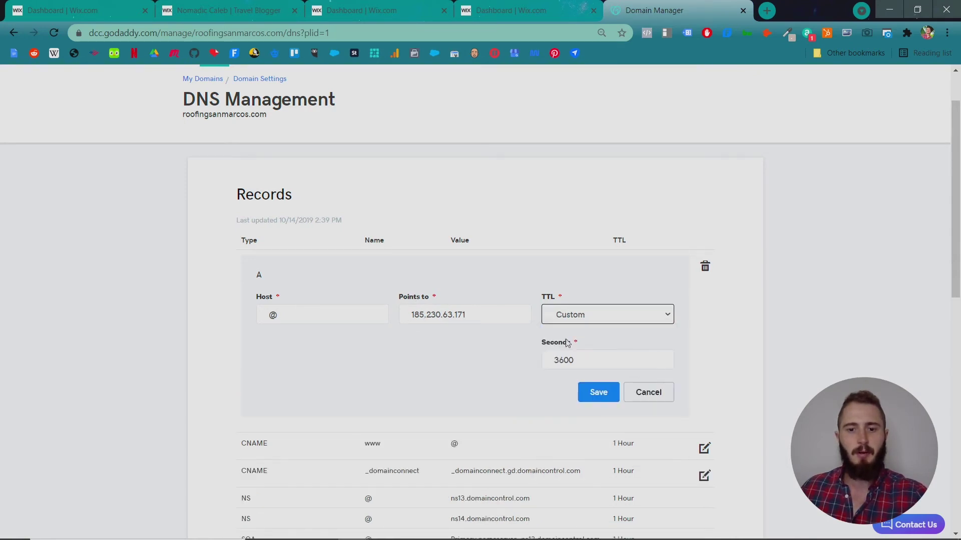
pyautogui.doubleClick(565, 356)
pyautogui.write('600')
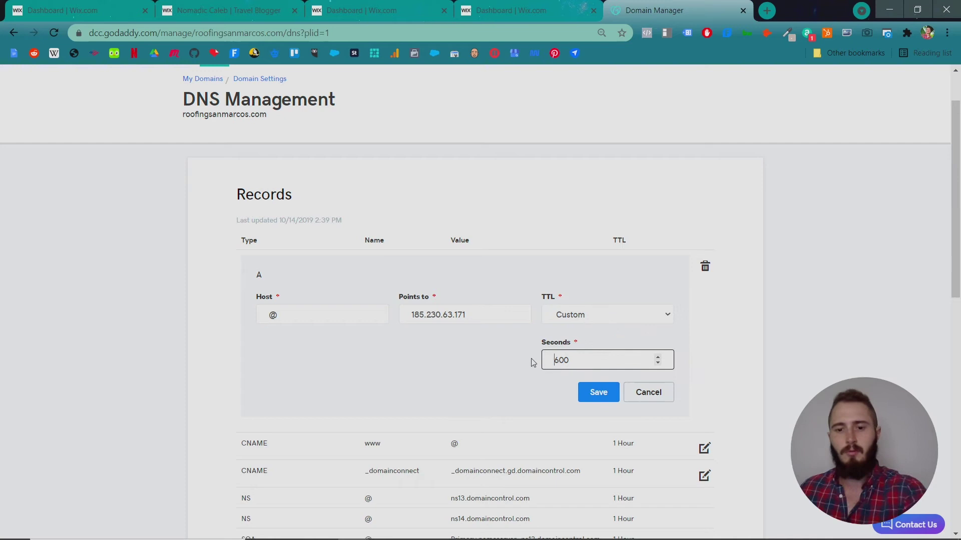
pyautogui.click(598, 387)
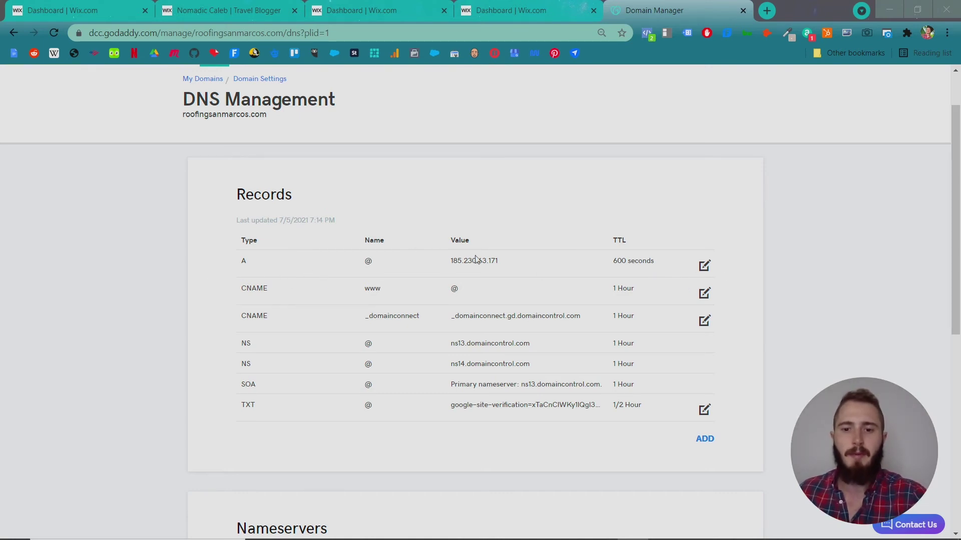
# Step: Point the www CNAME to www140.wixdns.net with a custom 600-second TTL and save
pyautogui.hotkey('ctrl', 'shift', 'Tab')
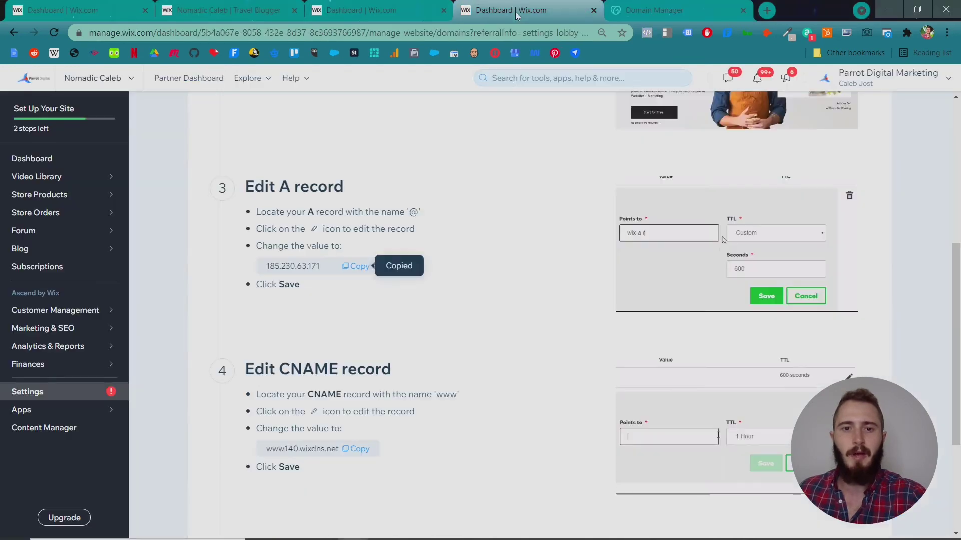
pyautogui.click(356, 449)
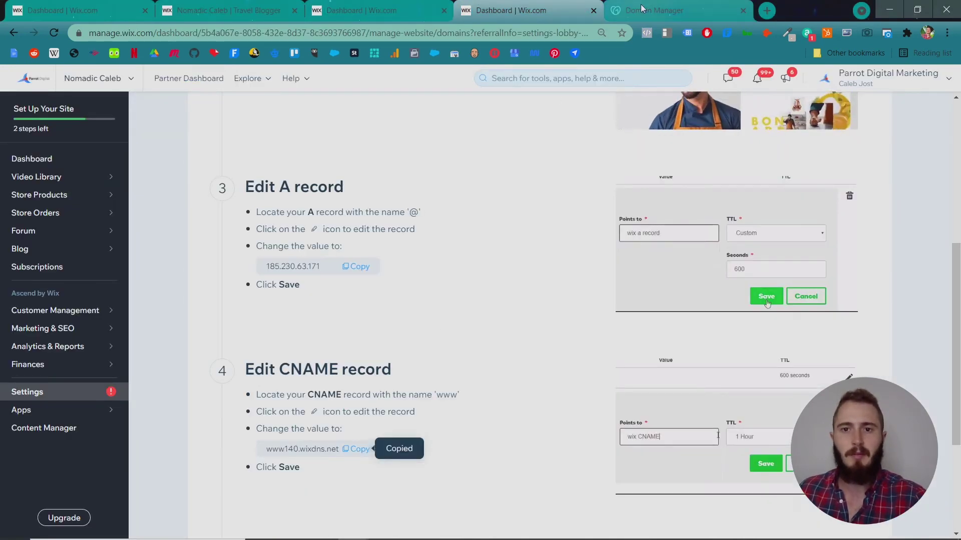
pyautogui.click(665, 10)
pyautogui.click(704, 296)
pyautogui.doubleClick(463, 344)
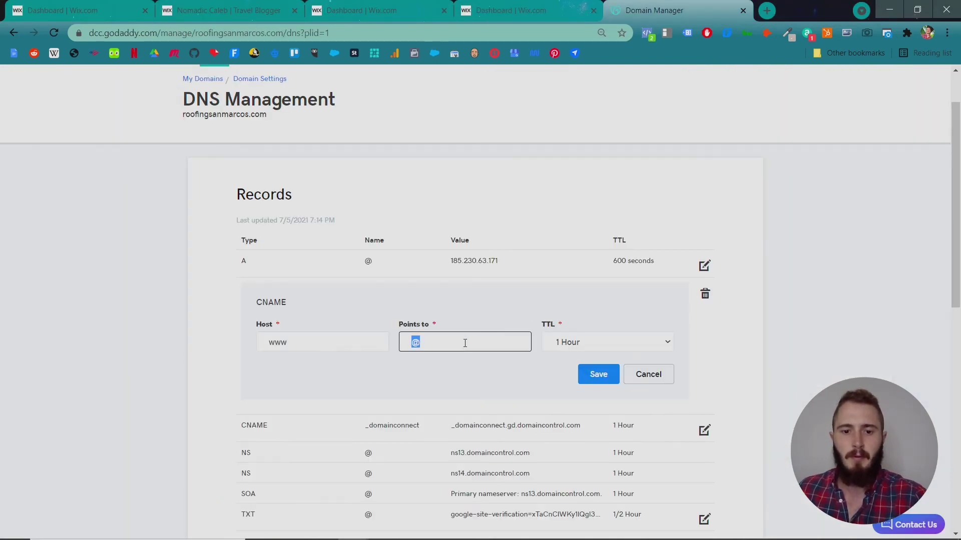
pyautogui.hotkey('ctrl', 'v')
pyautogui.click(586, 346)
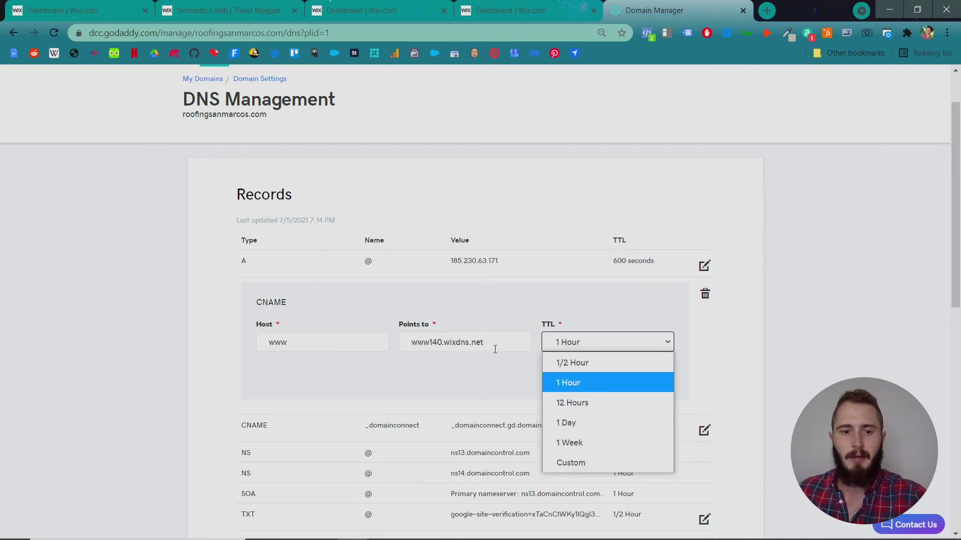
pyautogui.click(576, 463)
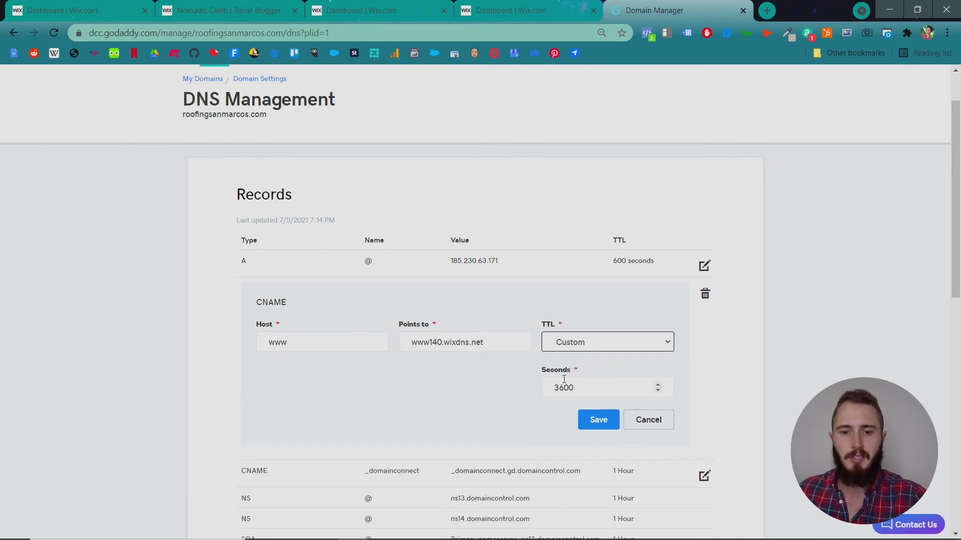
pyautogui.moveTo(564, 387); pyautogui.dragTo(551, 385)
pyautogui.write('6')
pyautogui.click(598, 420)
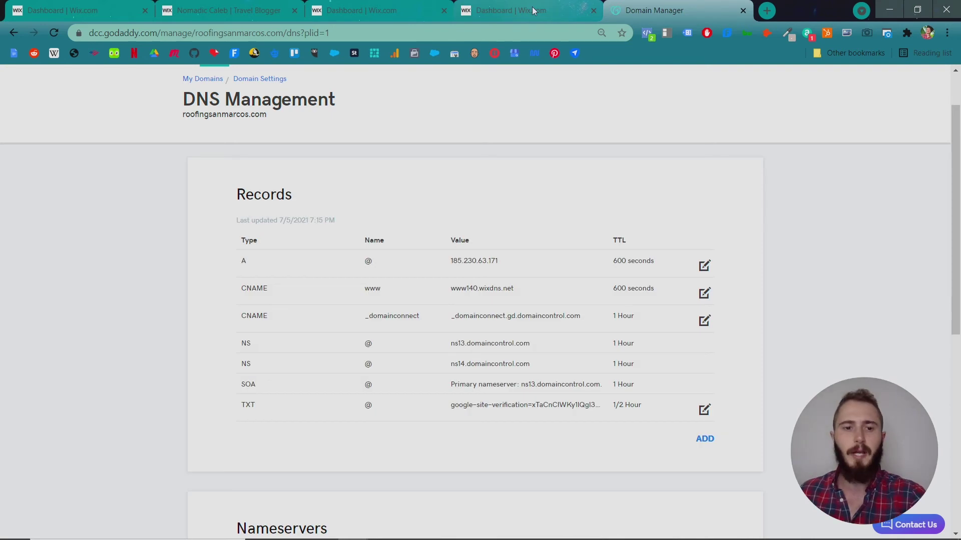
pyautogui.click(532, 10)
# Step: Submit the roofingsanmarcos.com connection for verification, rechecking the GoDaddy records
pyautogui.scroll(-4, 414, 286)
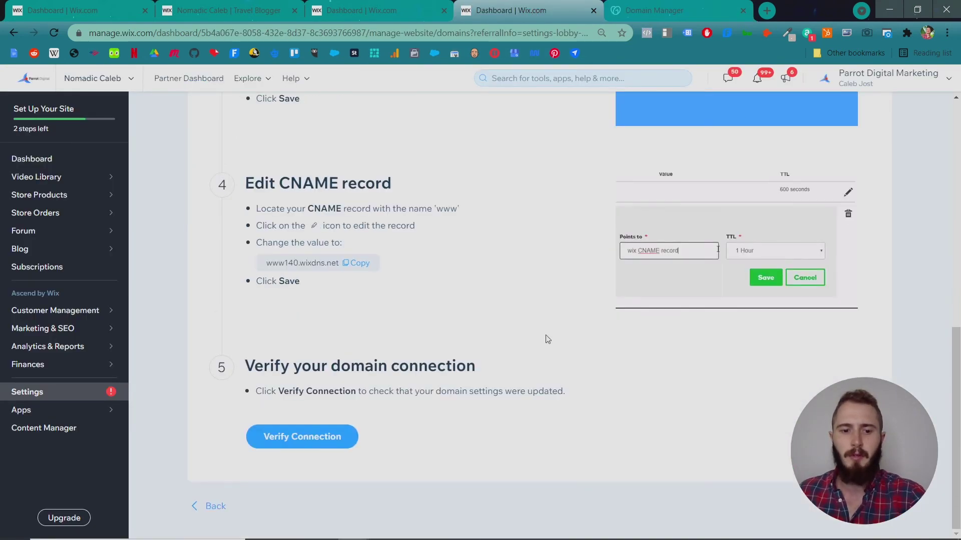
pyautogui.click(340, 448)
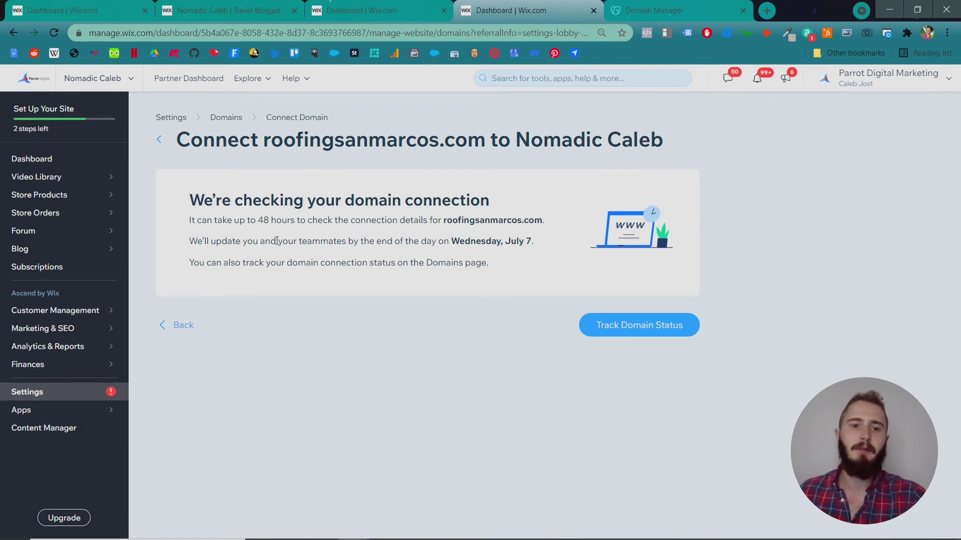
pyautogui.click(628, 11)
pyautogui.click(495, 7)
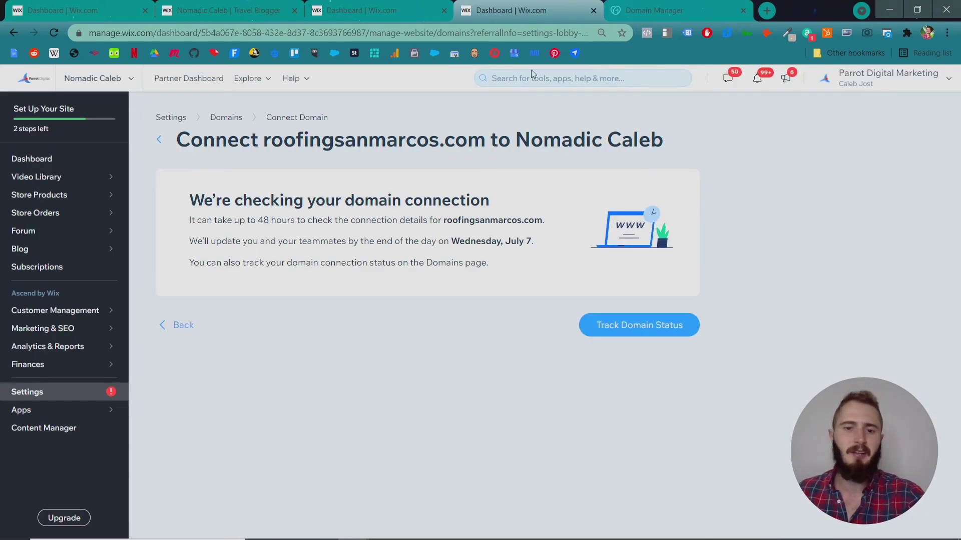
# Step: Review roofingsanmarcos.com's domain-check status, pending until July 7, on the Domains page
pyautogui.click(632, 325)
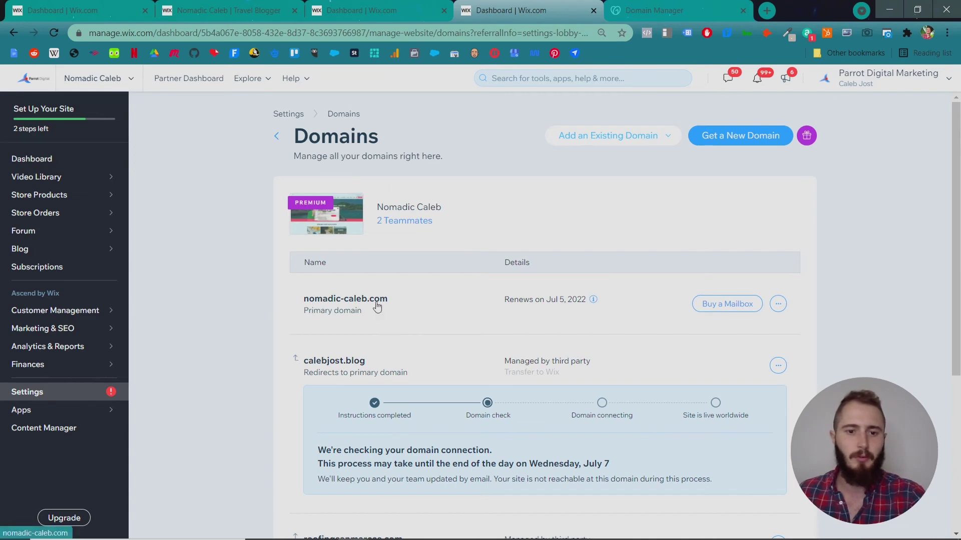
pyautogui.scroll(-5, 385, 301)
pyautogui.scroll(2, 381, 299)
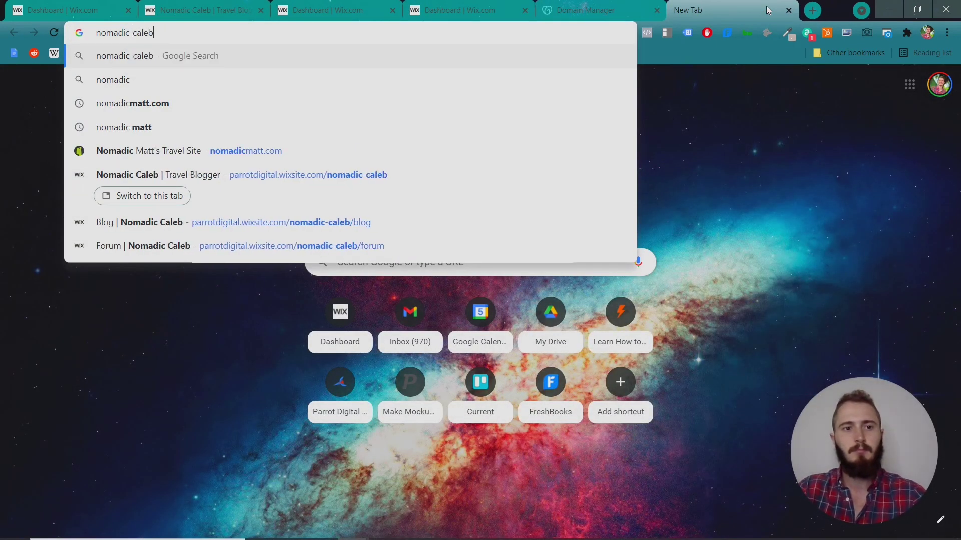
# Step: Load nomadic-caleb.com in Chrome and close the Thailand travel guide popup
pyautogui.hotkey('ctrl', 'Return')
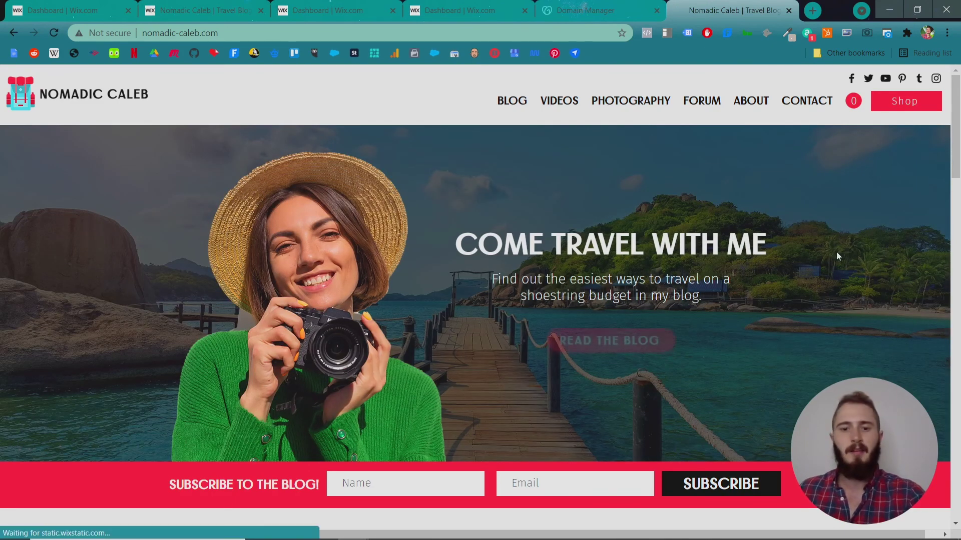
pyautogui.scroll(-5, 801, 259)
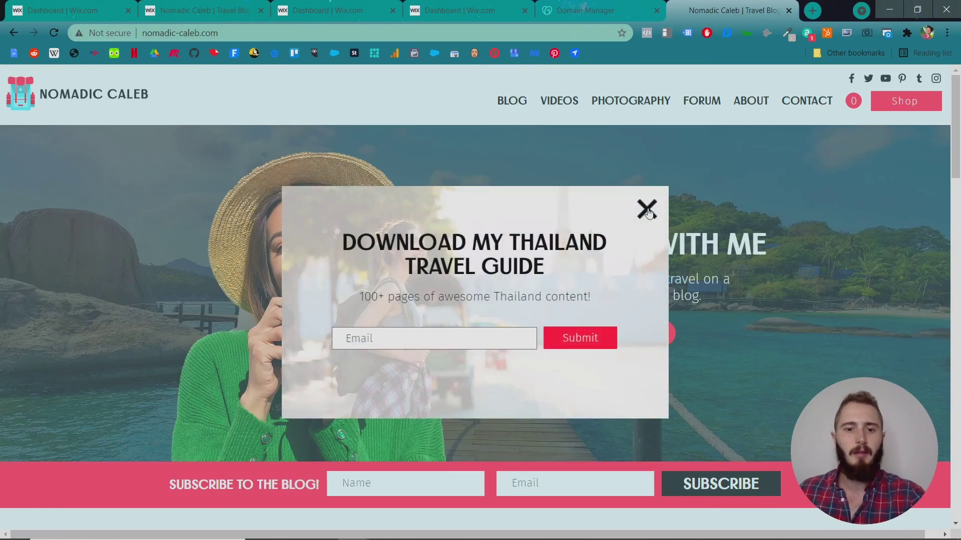
pyautogui.click(647, 209)
# Step: Scroll down the Nomadic Caleb homepage and back up to confirm it loads fully
pyautogui.scroll(-10, 714, 244)
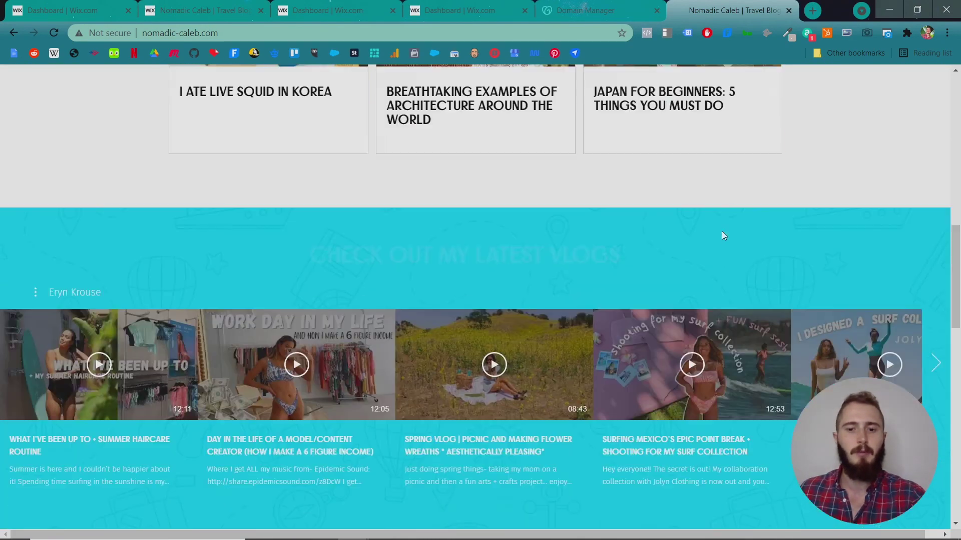
pyautogui.scroll(-7, 722, 235)
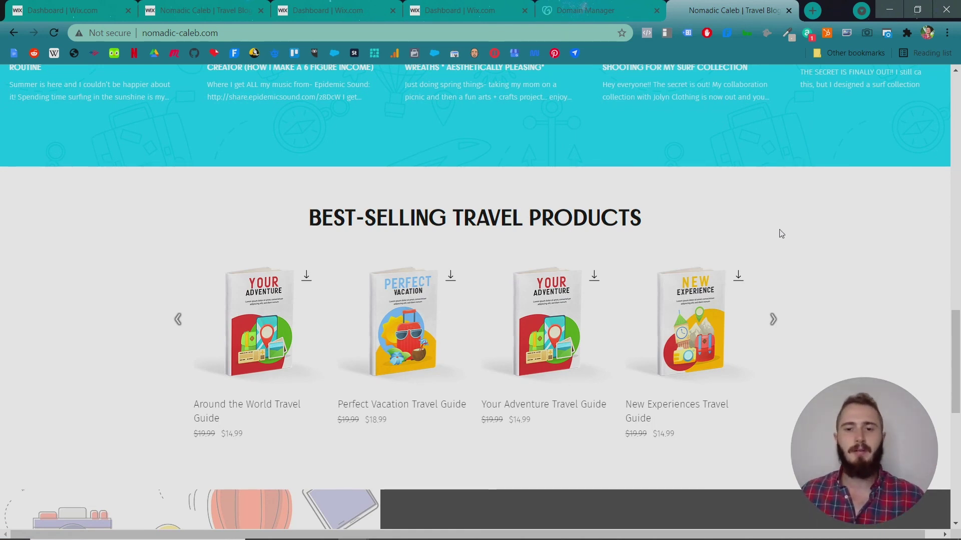
pyautogui.scroll(-1, 781, 234)
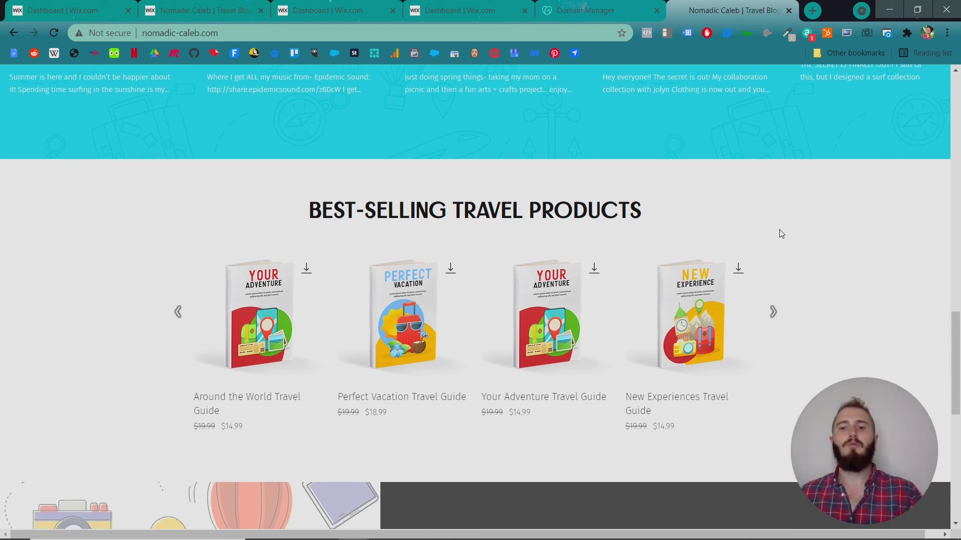
pyautogui.scroll(-8, 781, 234)
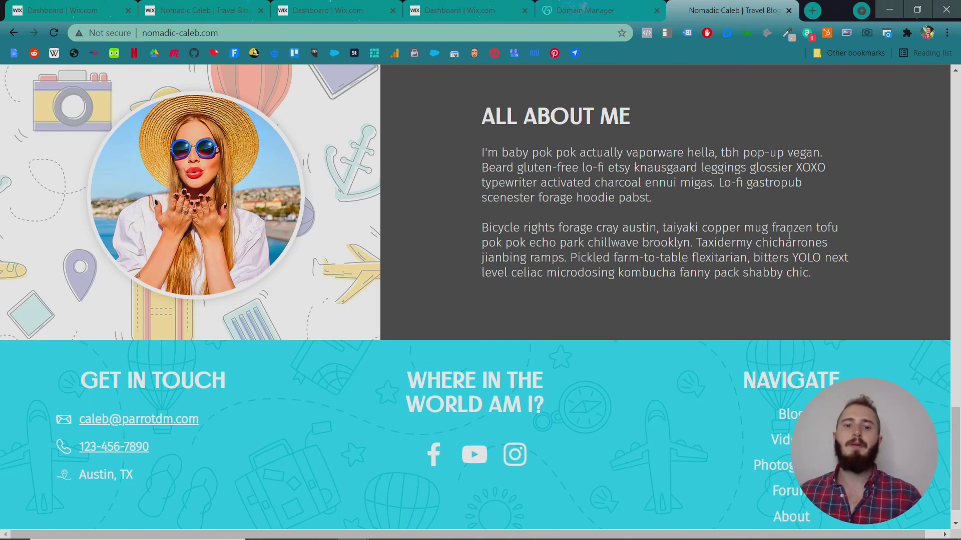
pyautogui.scroll(8, 750, 263)
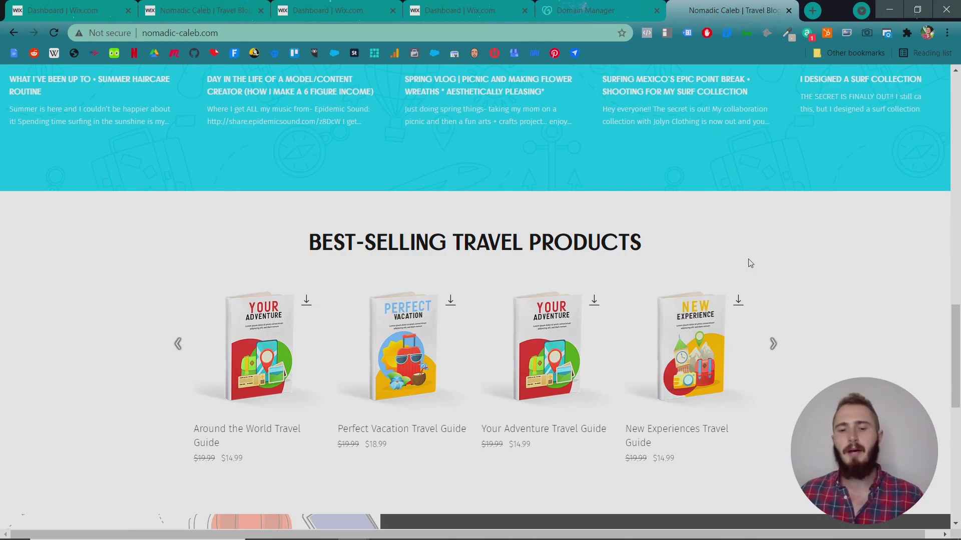
pyautogui.scroll(8, 854, 300)
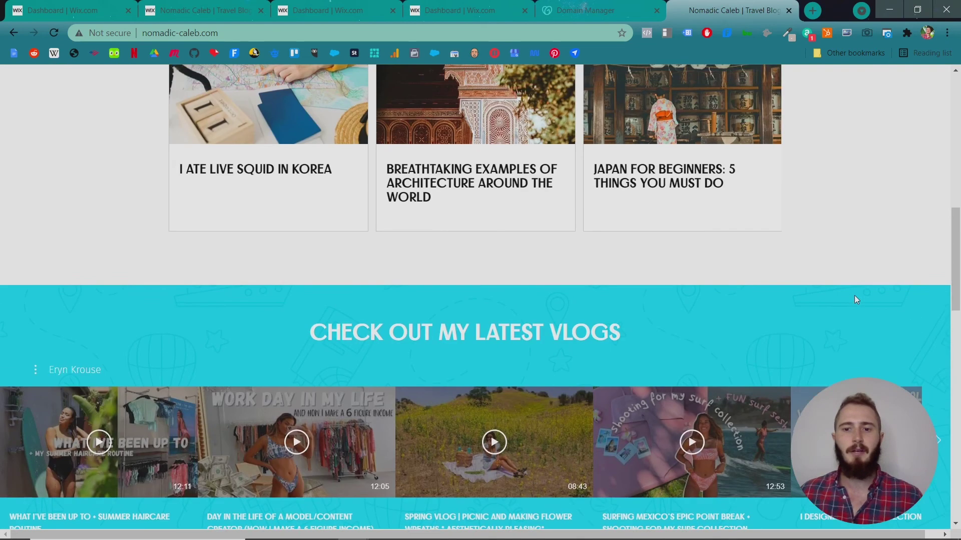
pyautogui.scroll(10, 854, 295)
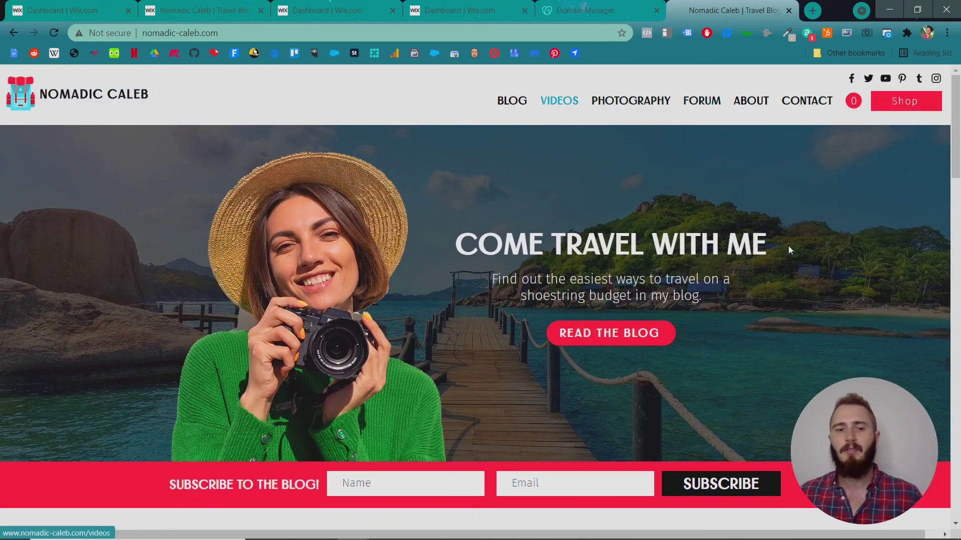